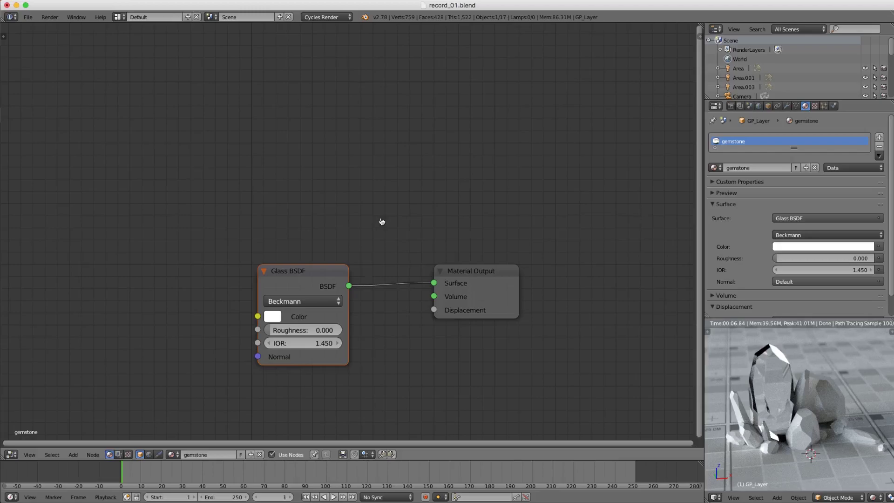
Switch to the browser, download CGC_Utility-Node-Groups_v01 from the Utility Node Groups resource on CGCookie, and unpack the downloaded zip.
key("super+Tab")
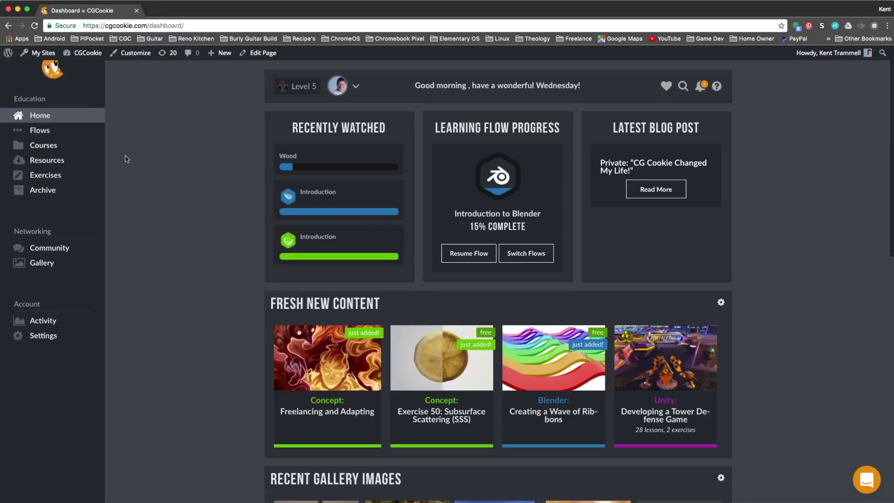
left_click(46, 160)
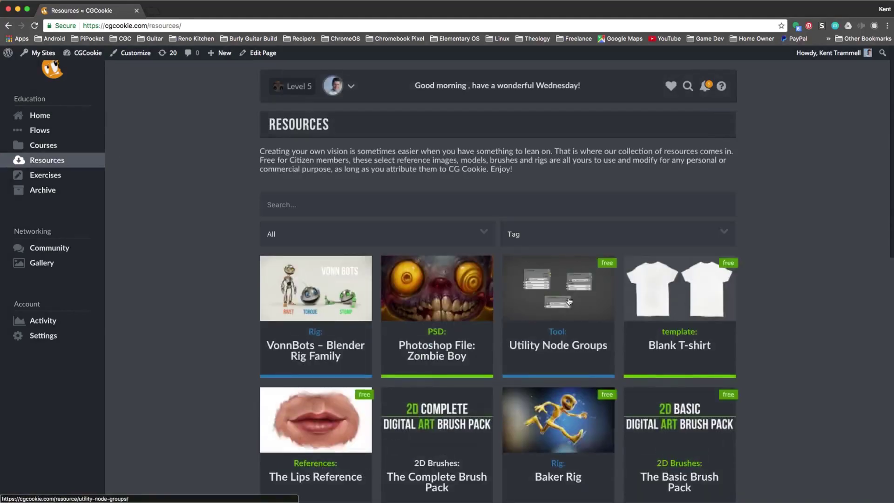
left_click(564, 297)
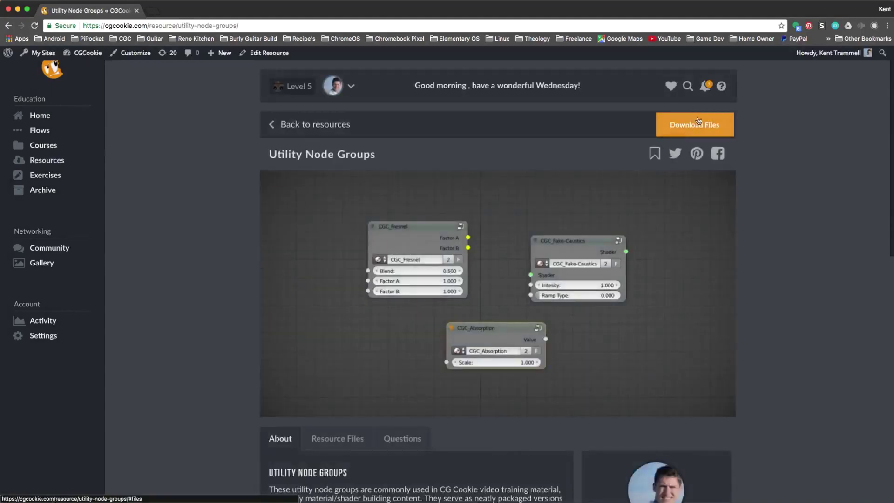
left_click(697, 125)
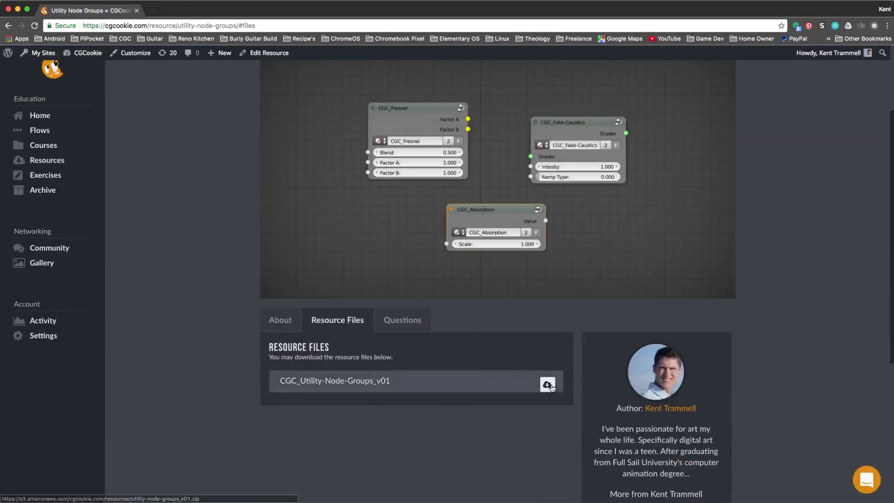
left_click(548, 385)
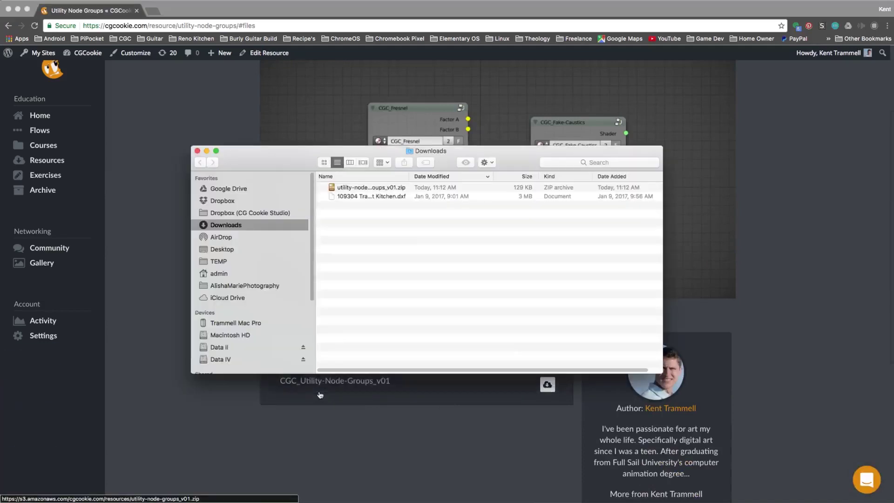
right_click(359, 189)
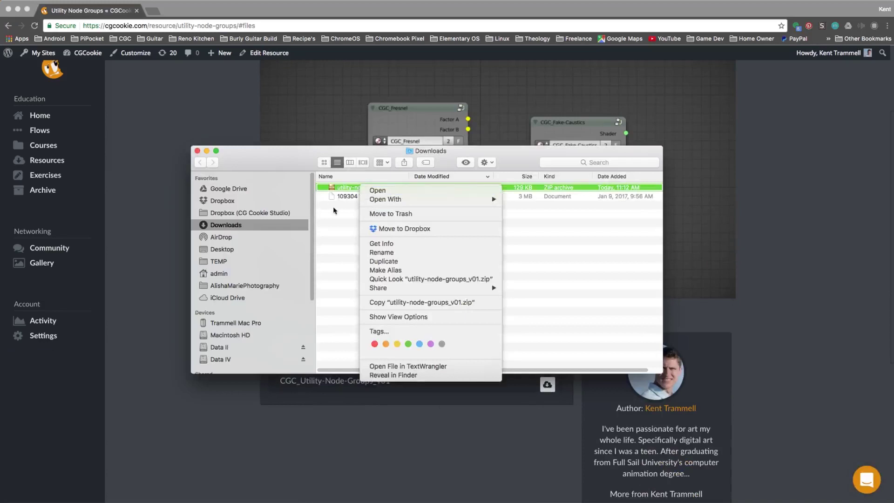
left_click(374, 190)
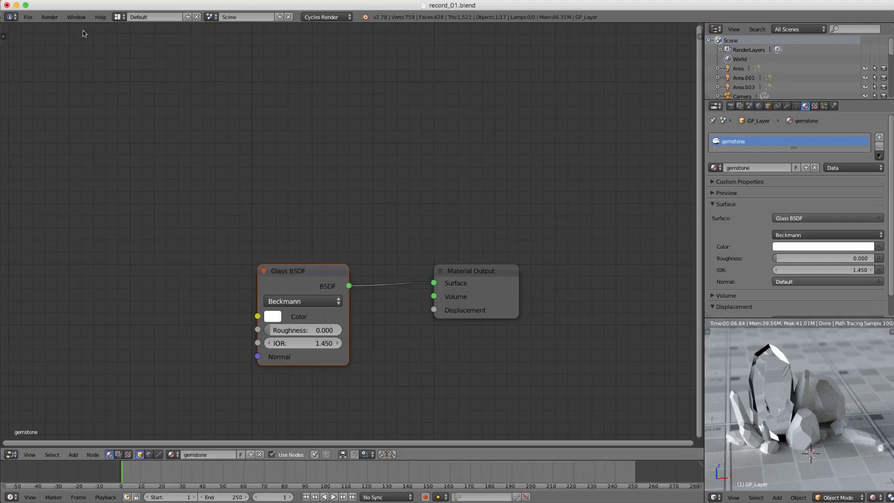
Back in Blender, append the CGC_Absorption node tree from utility-node-groups_v01.blend in the Downloads folder.
left_click(28, 17)
left_click(60, 161)
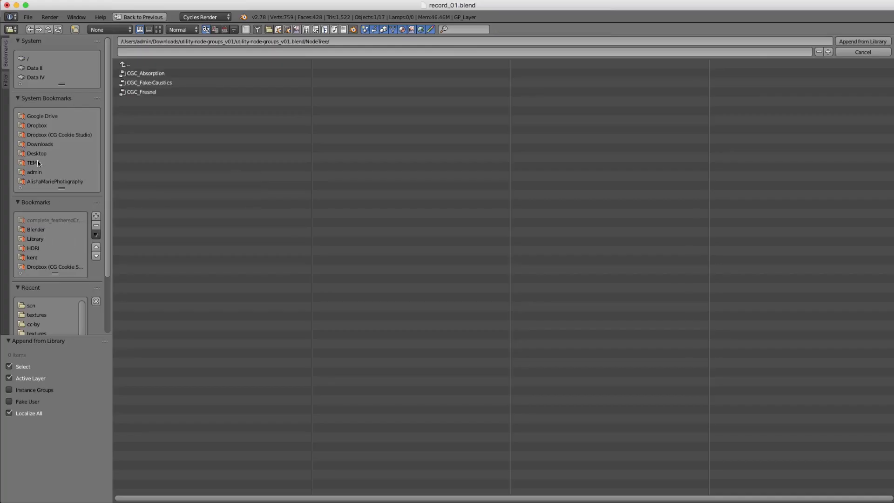
left_click(37, 143)
left_click(140, 75)
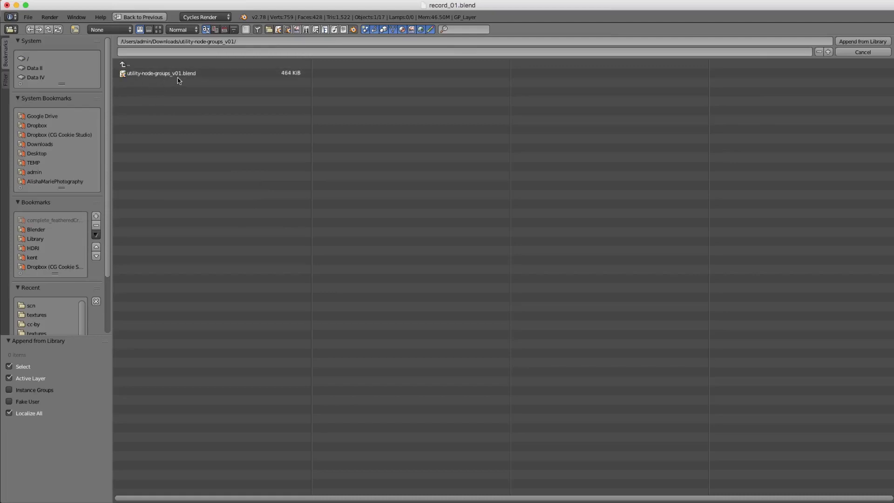
left_click(163, 74)
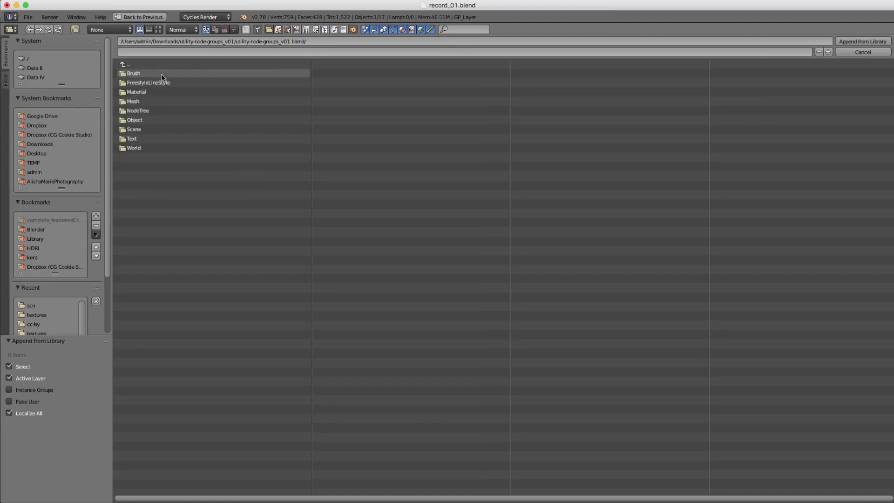
left_click(140, 110)
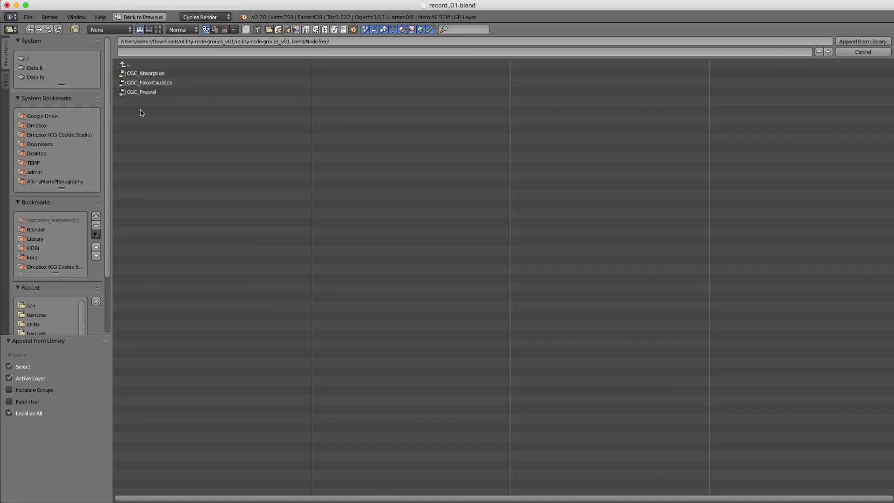
double_click(148, 74)
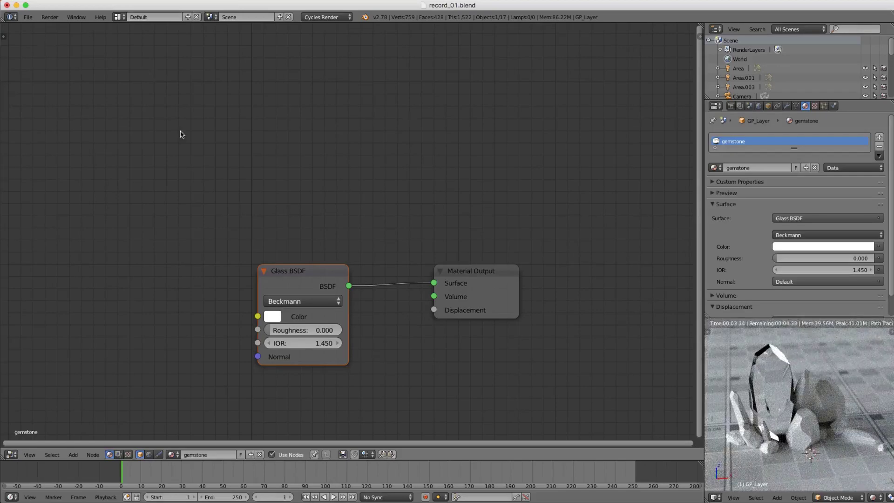
Add the CGC_Absorption group node to the gemstone material and place it to the left of the Glass BSDF node.
key("shift+a")
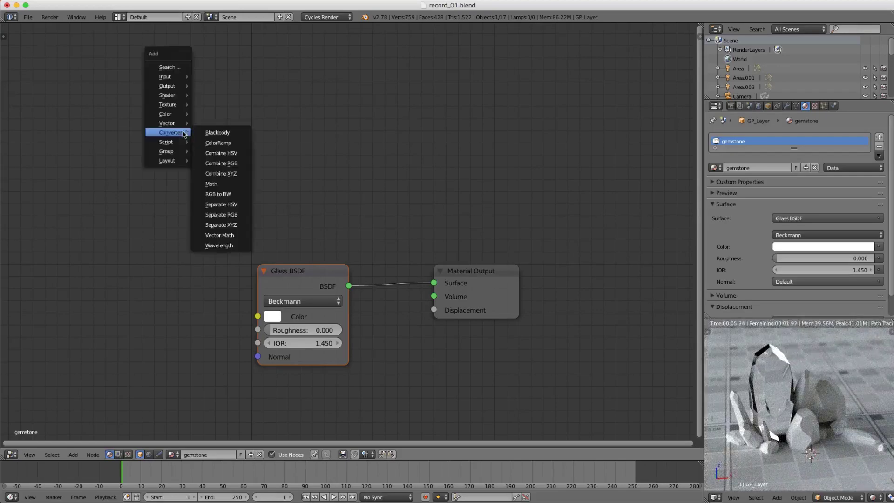
mouse_move(167, 153)
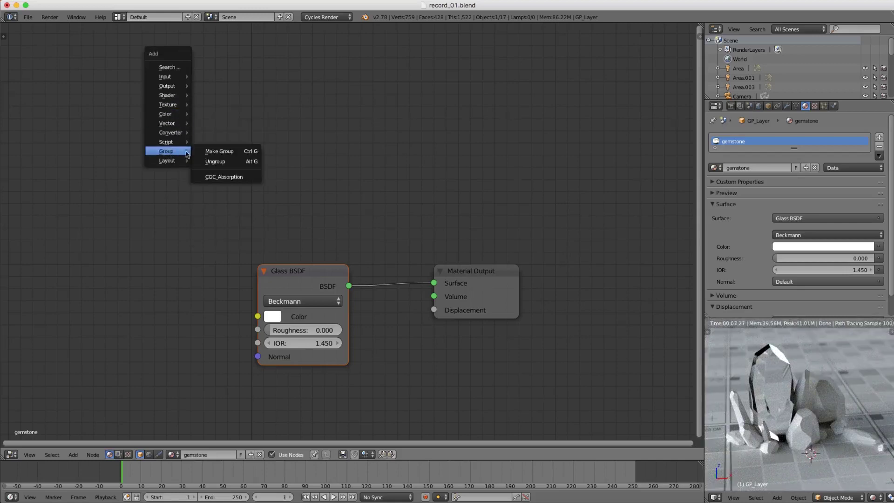
left_click(226, 177)
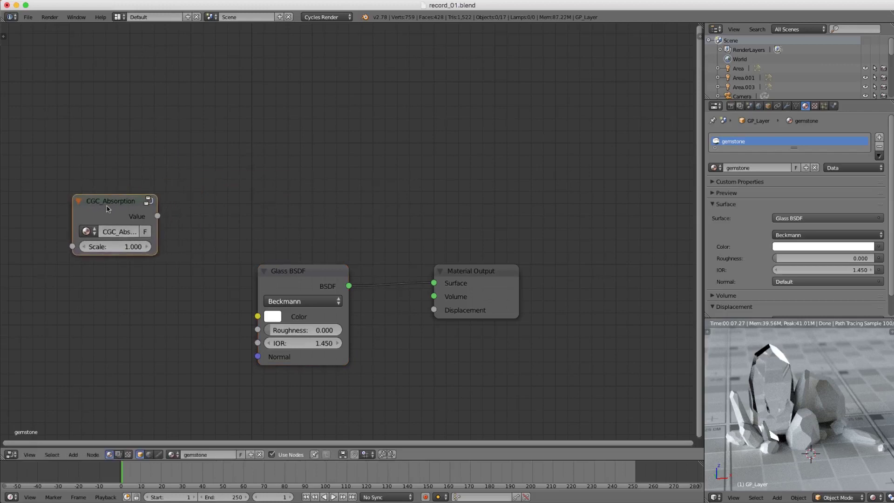
left_click_drag(154, 210, 133, 233)
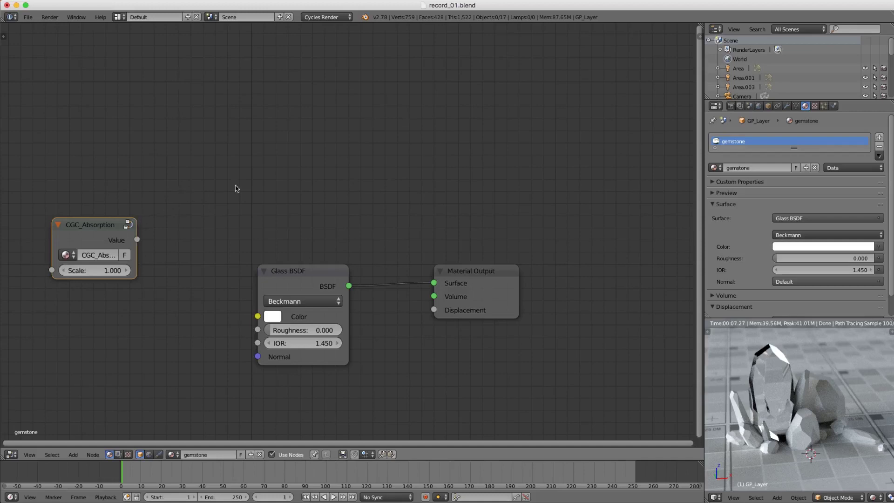
Search the add-ons for the Node Wrangler add-on and enable it in the user preferences.
key("ctrl+alt+u")
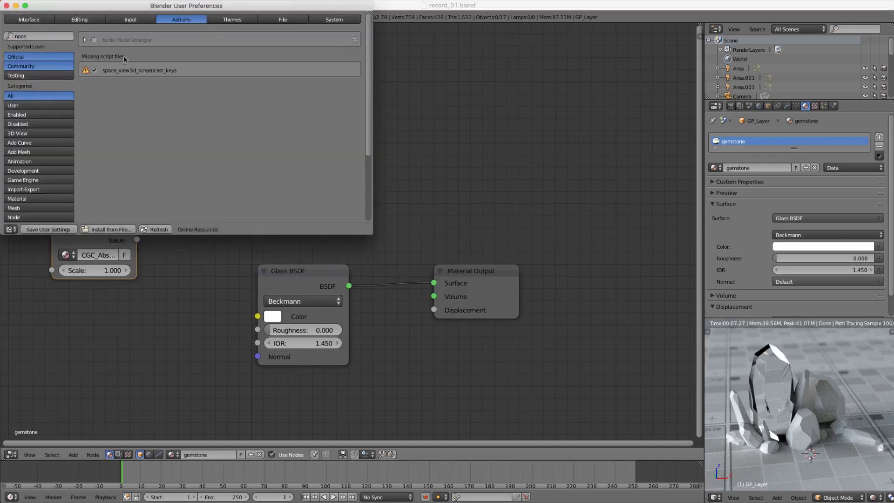
left_click(40, 35)
left_click_drag(102, 2, 151, 26)
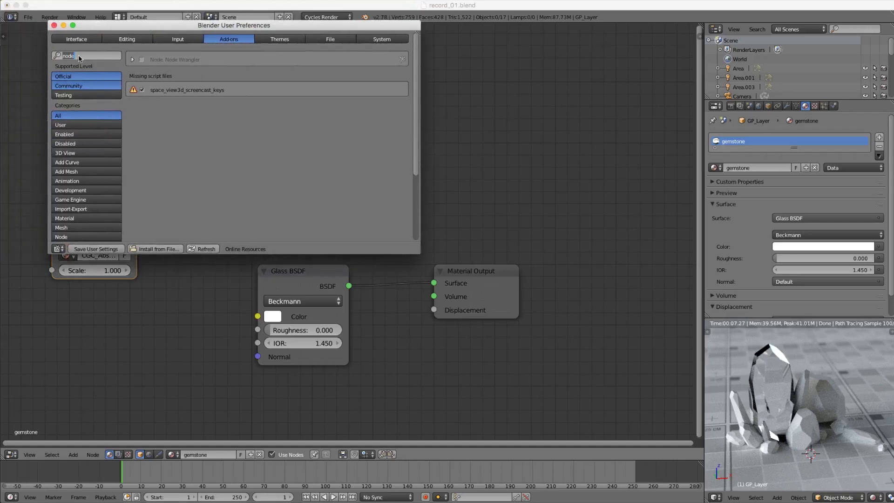
type("nod")
key("Return")
left_click(142, 59)
left_click(54, 26)
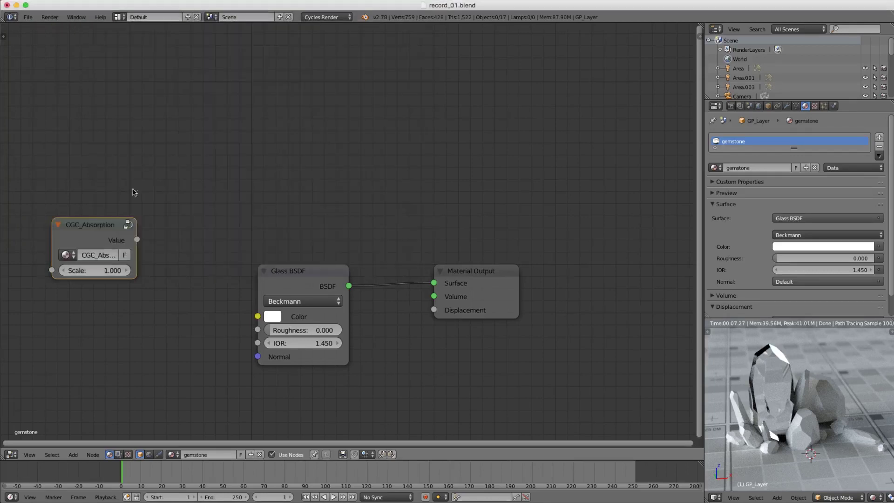
Preview the CGC_Absorption output, feed its Value into the Glass BSDF Color, and route the Glass BSDF back to the Material Output.
left_click(98, 226, "ctrl+shift")
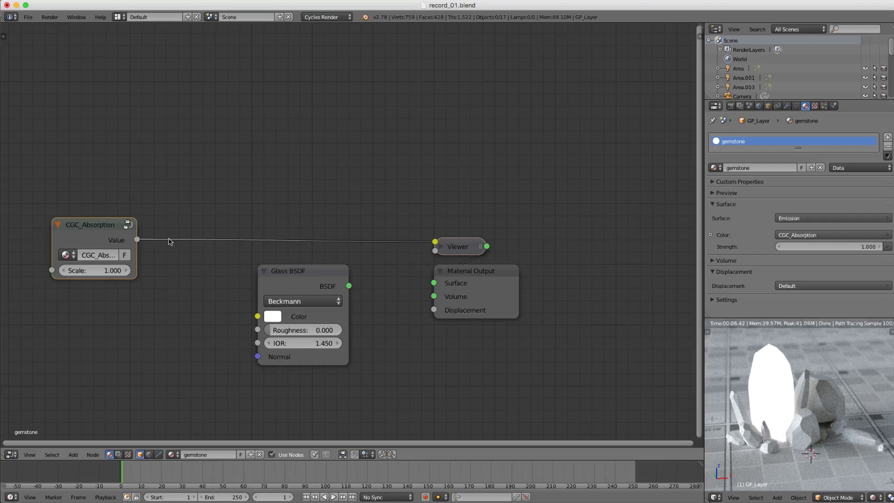
left_click_drag(292, 277, 286, 210)
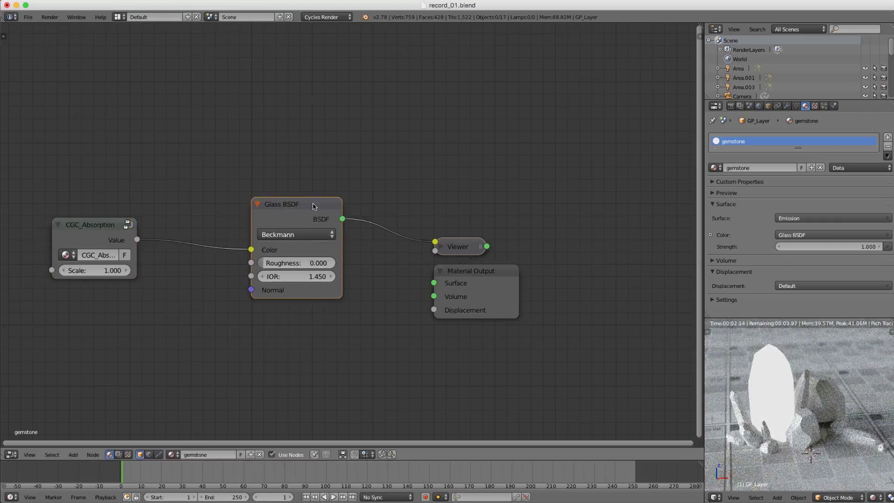
left_click(313, 206, "ctrl+shift")
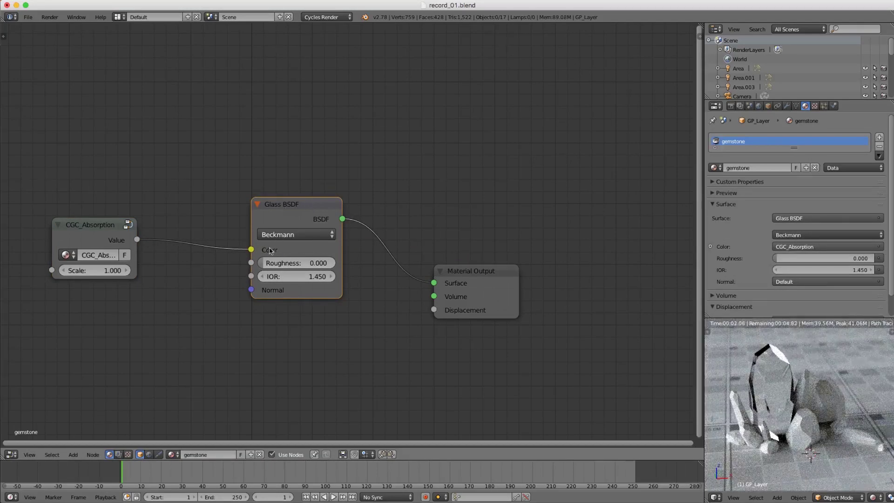
Try CGC_Absorption Scale values of 10 and 20 on the gemstone material.
middle_click_drag(214, 239, 265, 242)
scroll(233, 278, "up", 2)
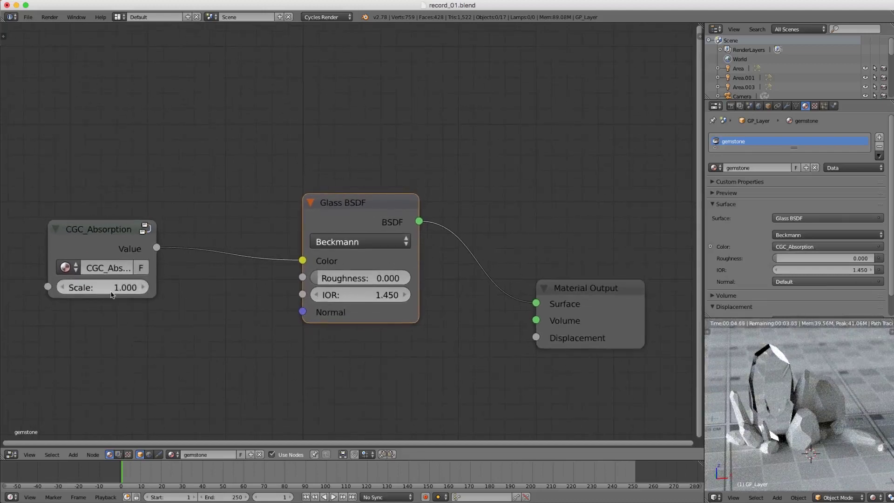
left_click(105, 288)
type("10")
key("Return")
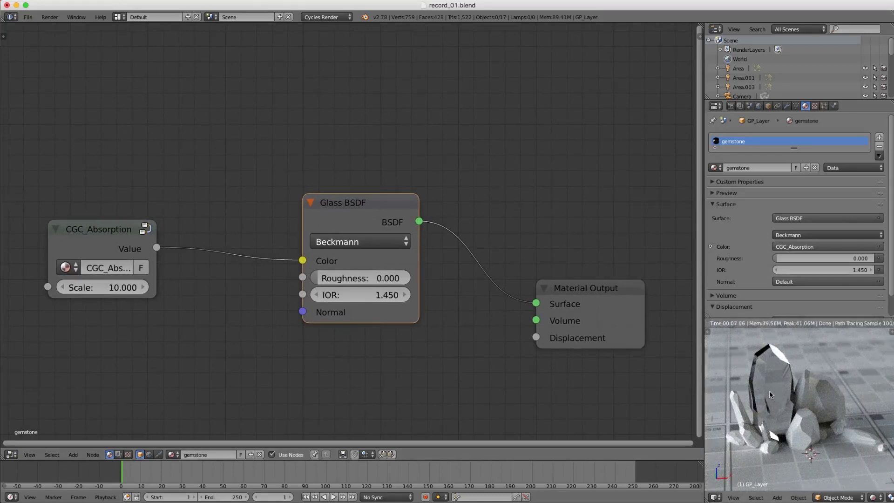
left_click(75, 283)
type("20")
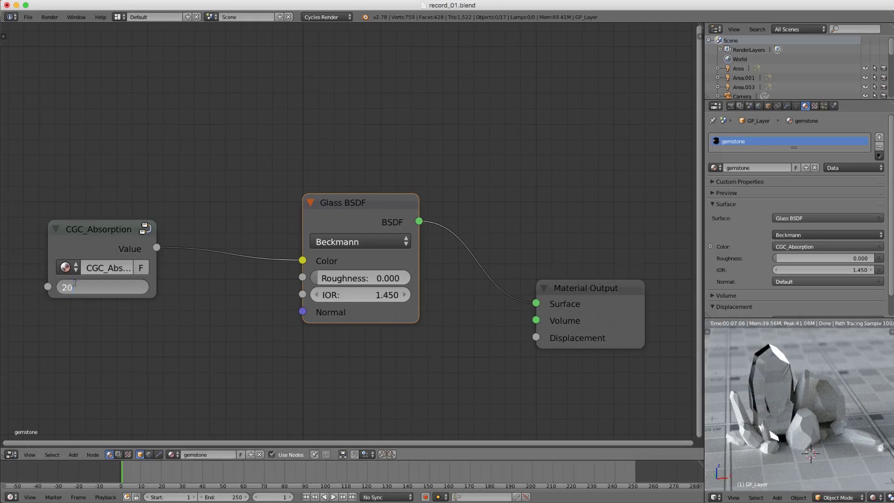
key("Return")
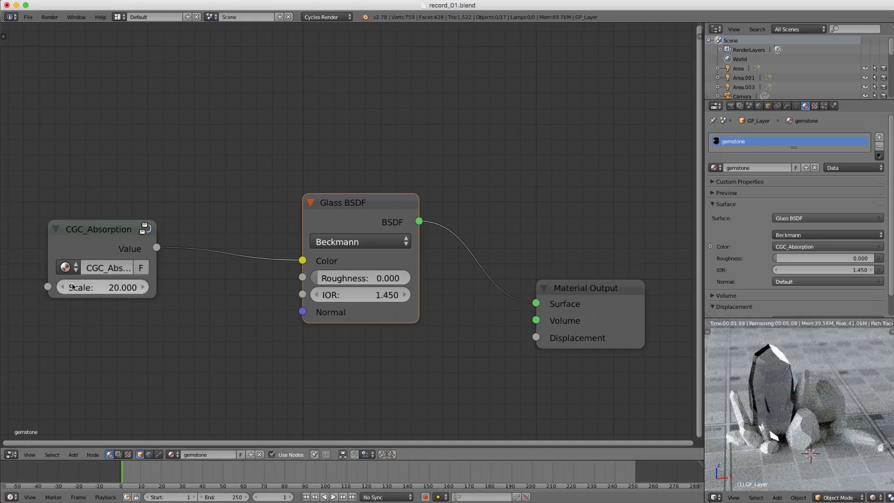
Set the CGC_Absorption Scale to 50 and inspect the gemstone closely in the rendered preview.
left_click(73, 287)
type("50")
key("Return")
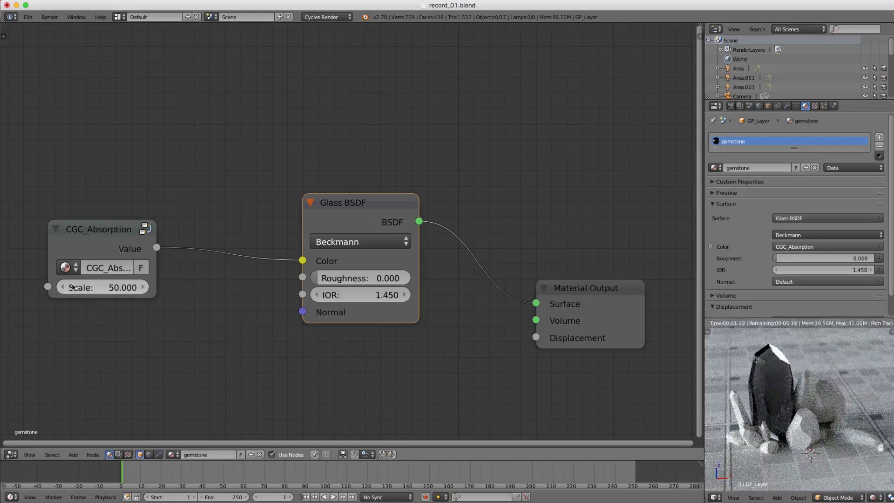
scroll(780, 390, "up", 4)
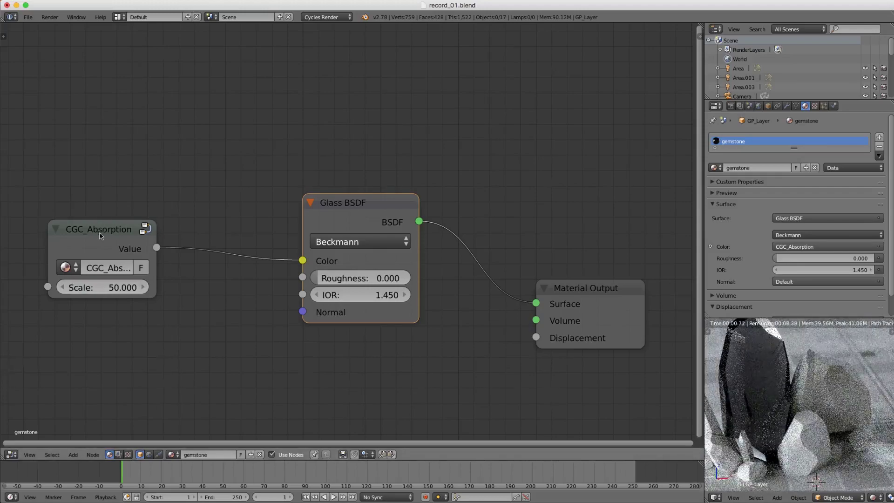
Move the CGC_Absorption node farther left and insert a ColorRamp node on its link to the Glass BSDF Color.
left_click_drag(102, 233, 23, 237)
scroll(135, 204, "down", 3)
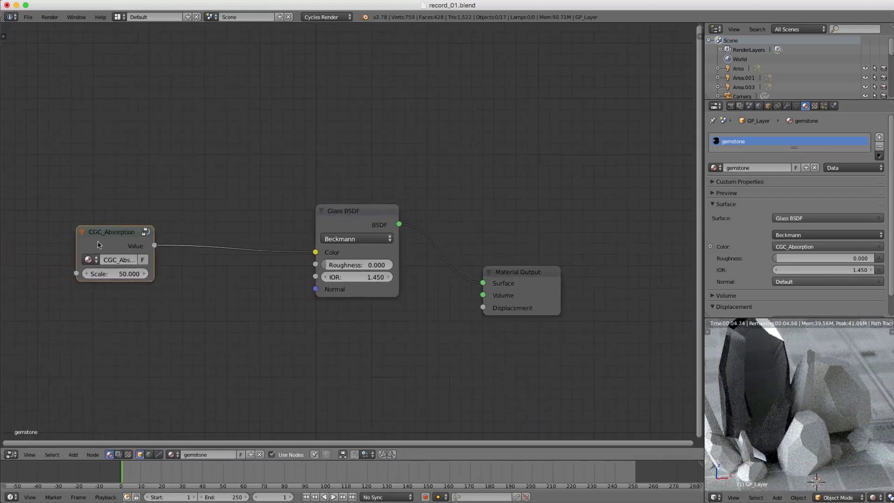
key("shift+a")
mouse_move(197, 219)
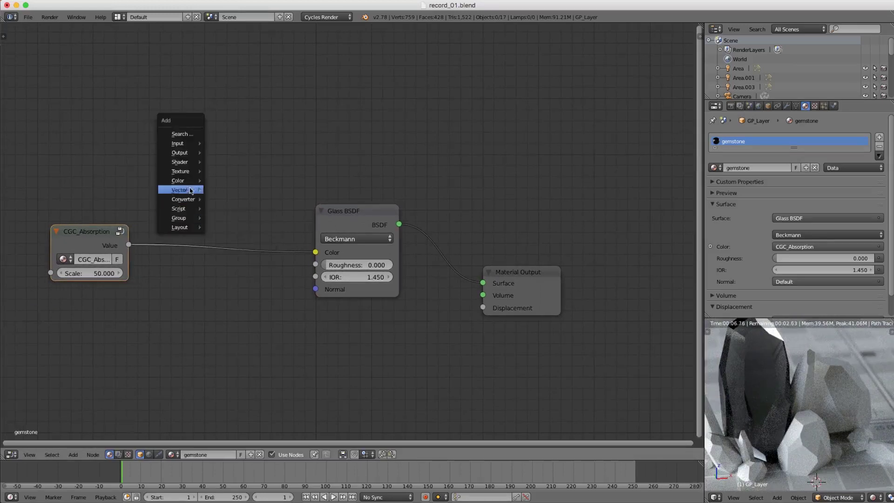
mouse_move(186, 198)
left_click(228, 209)
left_click(144, 206)
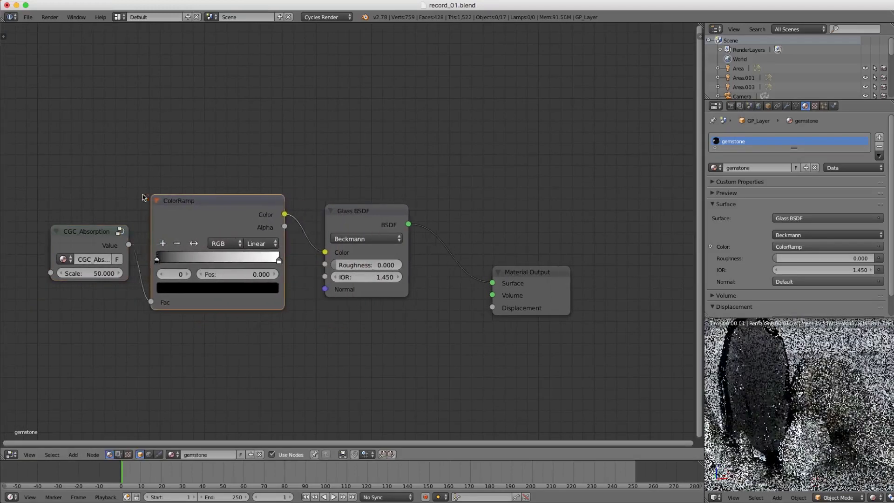
Move the ColorRamp's black stop to about 0.055 and its white stop to about 0.541, and inspect the gemstone.
scroll(169, 265, "up", 2)
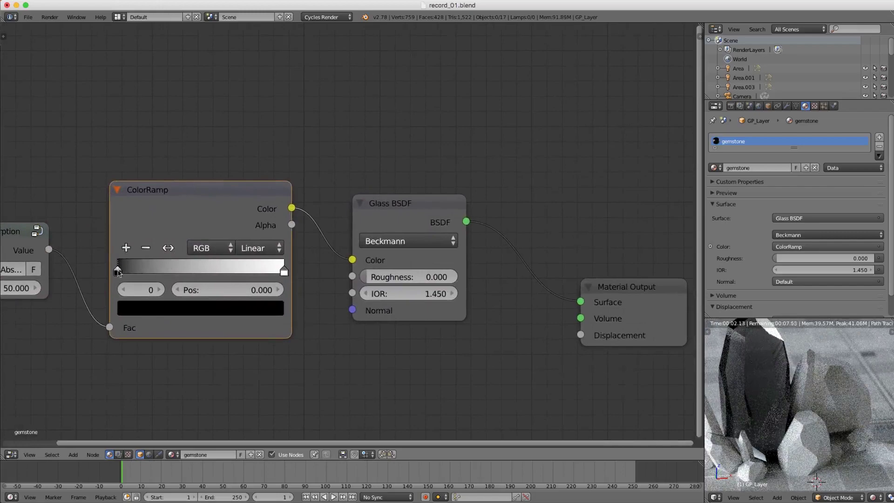
left_click_drag(120, 273, 128, 273)
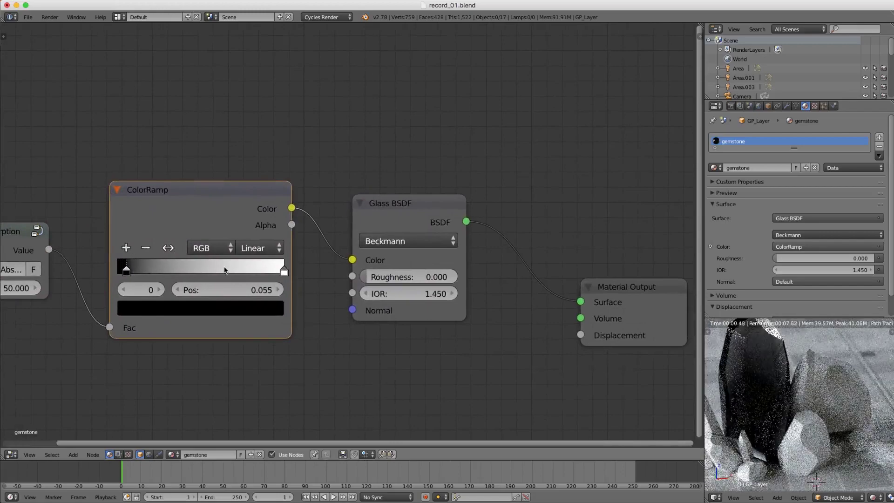
left_click_drag(284, 272, 208, 275)
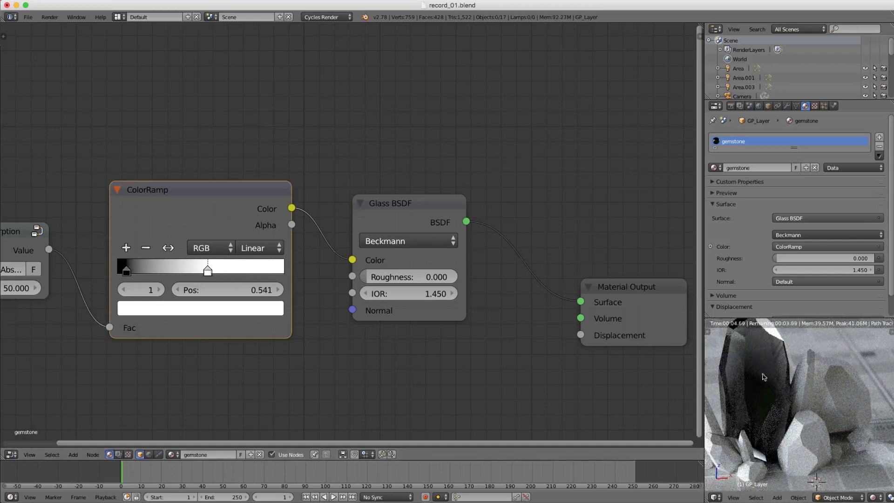
middle_click_drag(765, 360, 780, 384, "shift")
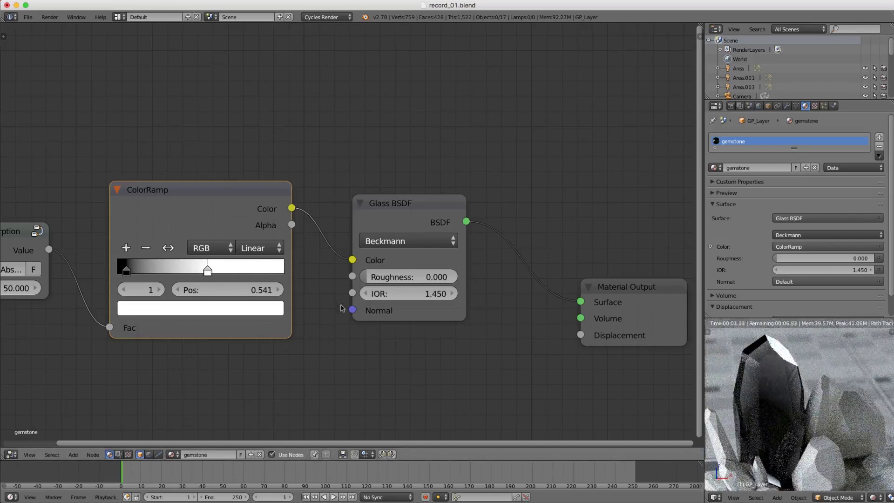
Add a Translucent BSDF node directly below the Glass BSDF node in the gemstone material.
scroll(341, 309, "down", 2)
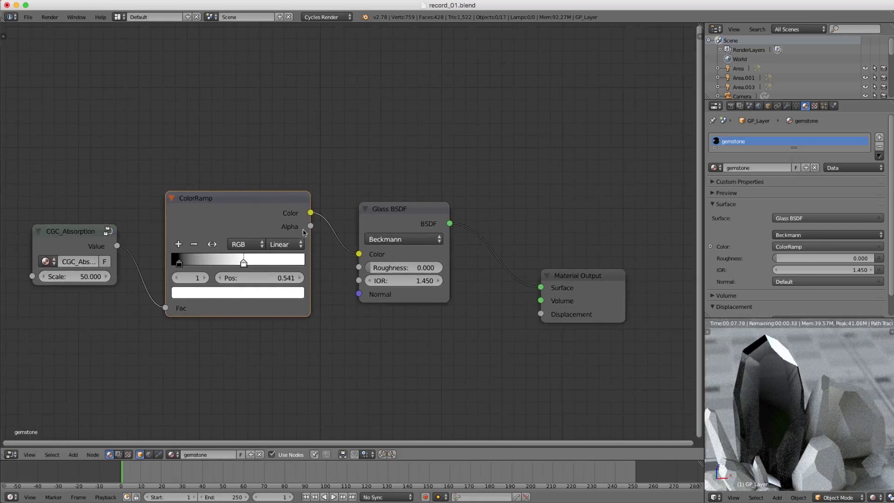
scroll(376, 206, "down", 2)
middle_click_drag(376, 206, 355, 182)
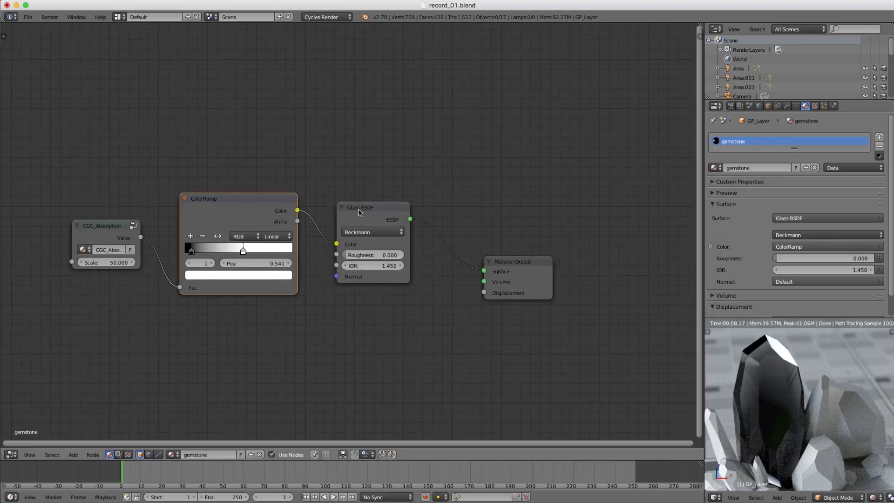
key("shift+a")
mouse_move(347, 174)
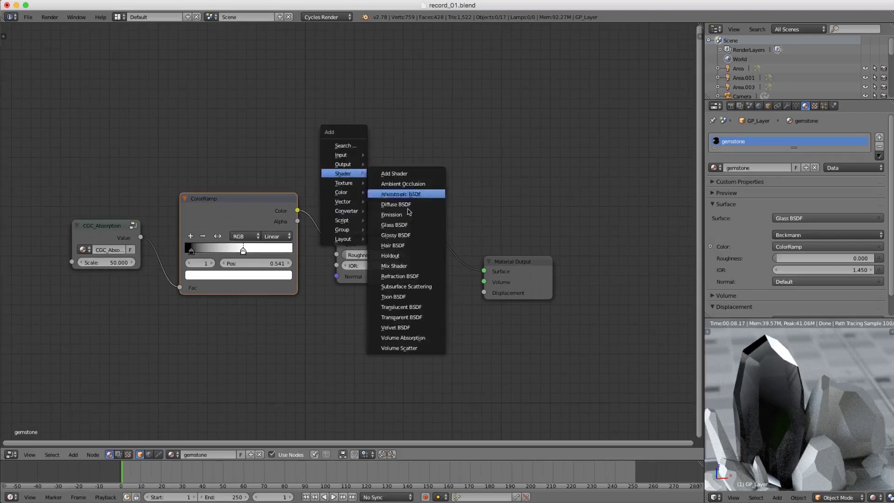
left_click(401, 307)
left_click(339, 305)
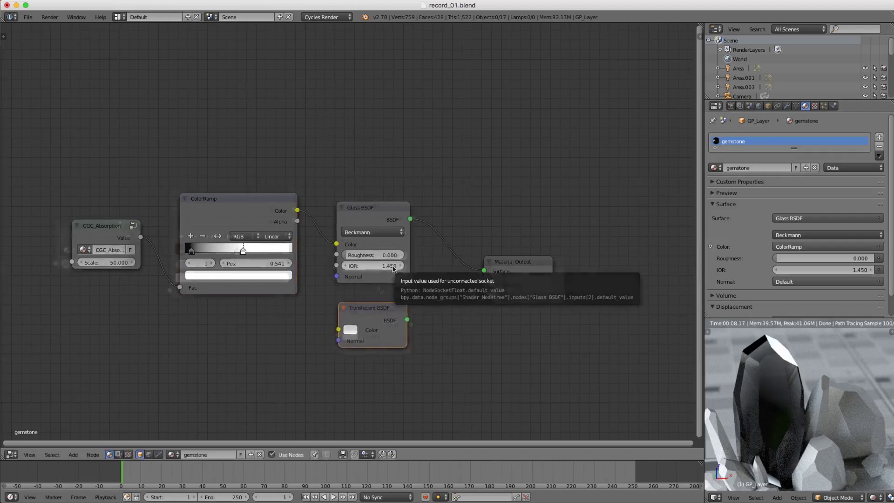
Link the ColorRamp Color to the Translucent BSDF Color and preview the Translucent BSDF through the Material Output Surface.
middle_click_drag(393, 269, 360, 253, "ctrl")
scroll(356, 252, "up", 2)
middle_click_drag(228, 195, 252, 178)
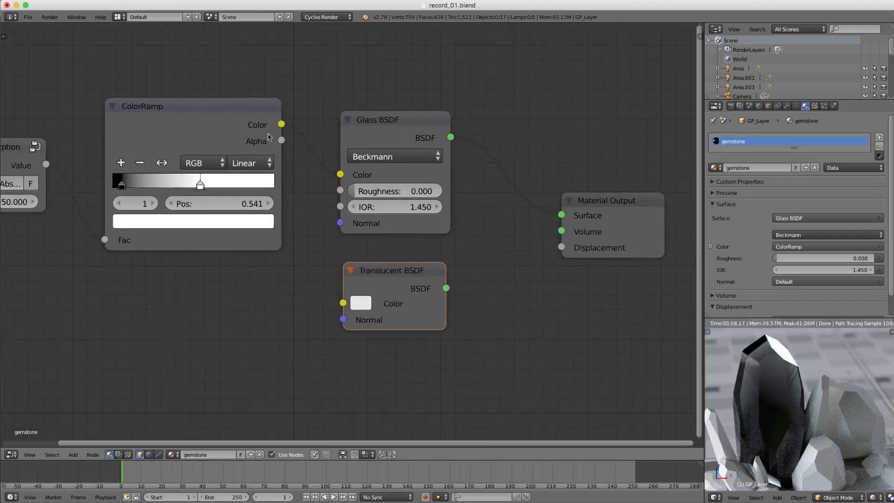
left_click_drag(281, 125, 343, 303)
left_click(403, 275, "ctrl+shift")
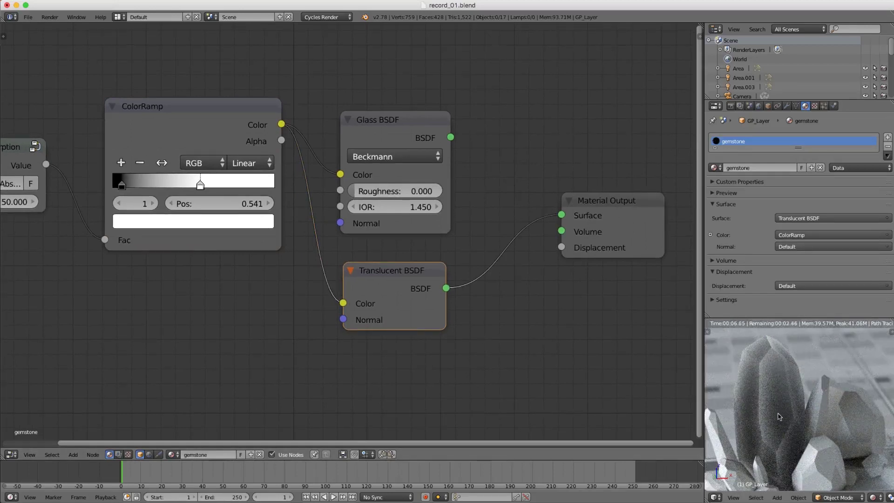
Move the Material Output farther right and insert a Mix Shader on the link from the Translucent BSDF to its Surface input.
middle_click_drag(314, 182, 323, 182)
scroll(323, 181, "down", 3)
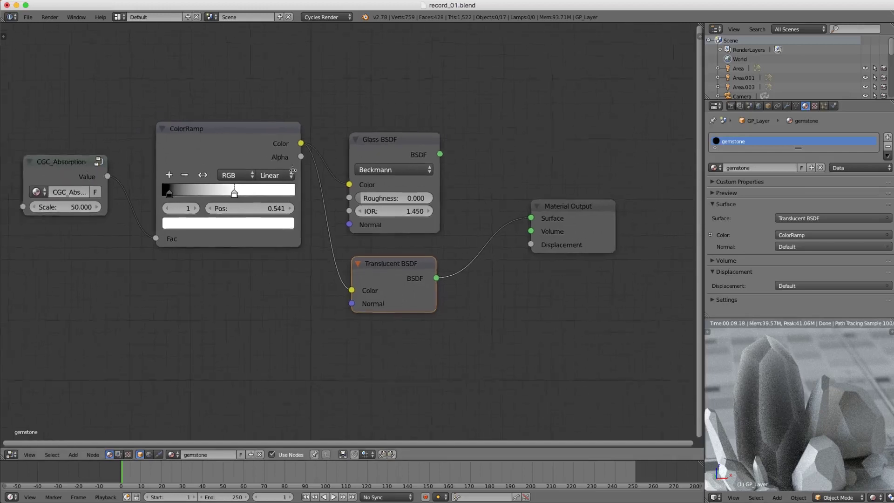
left_click_drag(572, 200, 627, 199)
key("shift+a")
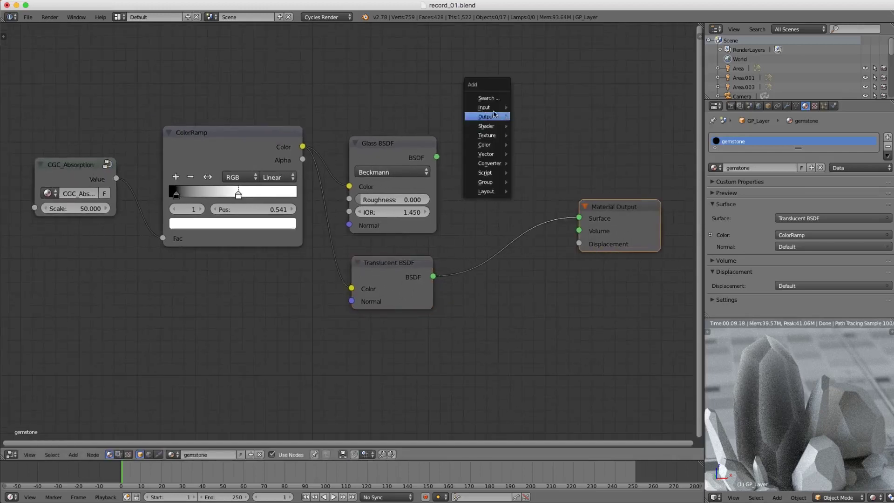
mouse_move(492, 127)
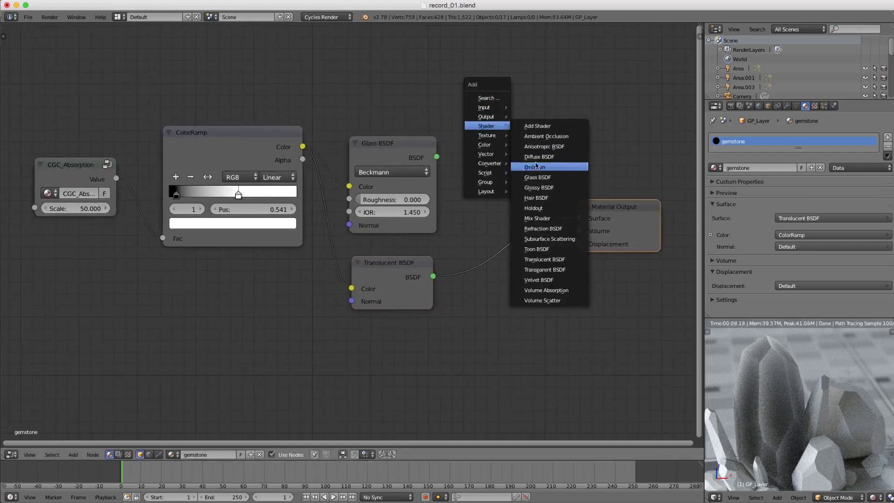
left_click(538, 218)
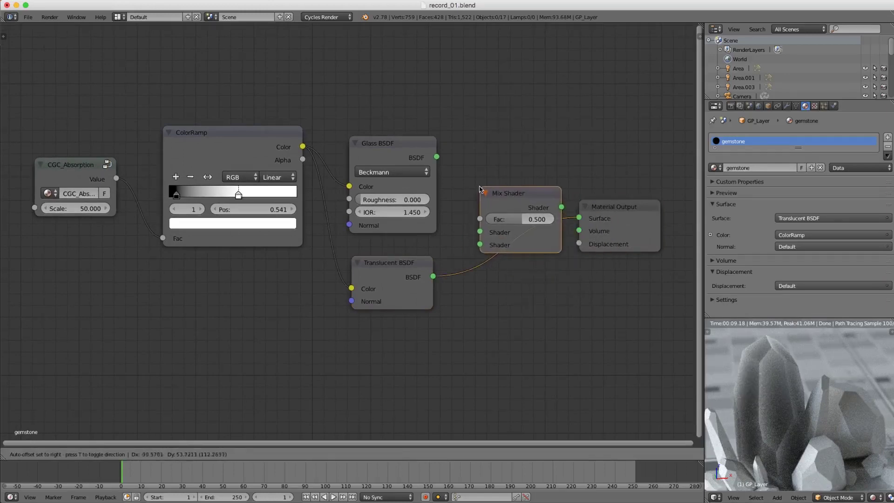
left_click(568, 191)
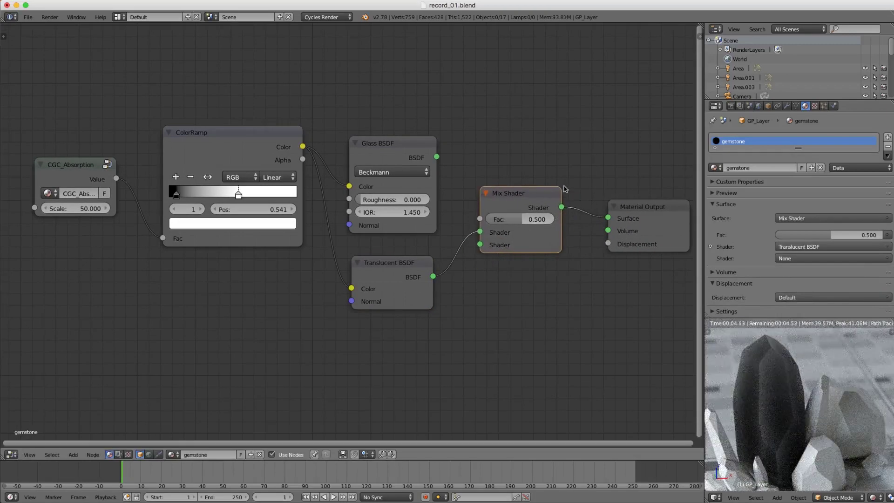
Disconnect the ColorRamp from the Translucent and Glass BSDF Color inputs and set the Translucent BSDF color to light blue.
left_click_drag(201, 129, 193, 108)
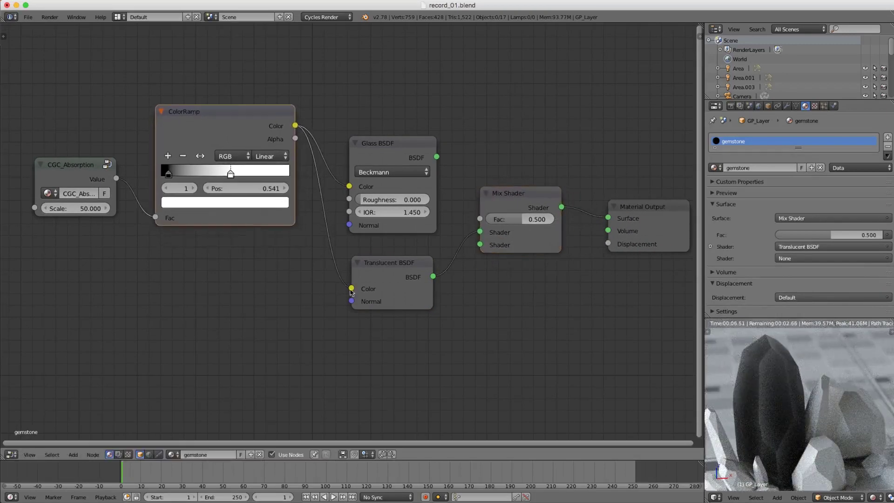
left_click_drag(351, 288, 315, 244)
left_click_drag(349, 186, 325, 186)
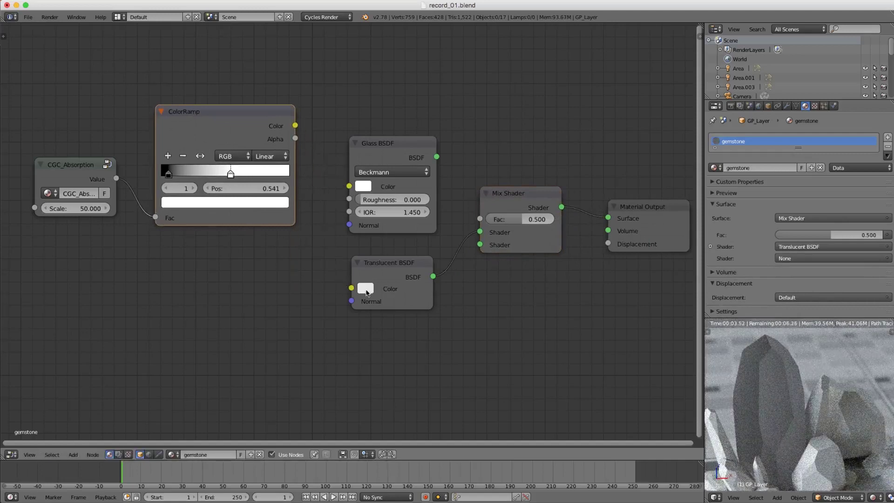
left_click(367, 290)
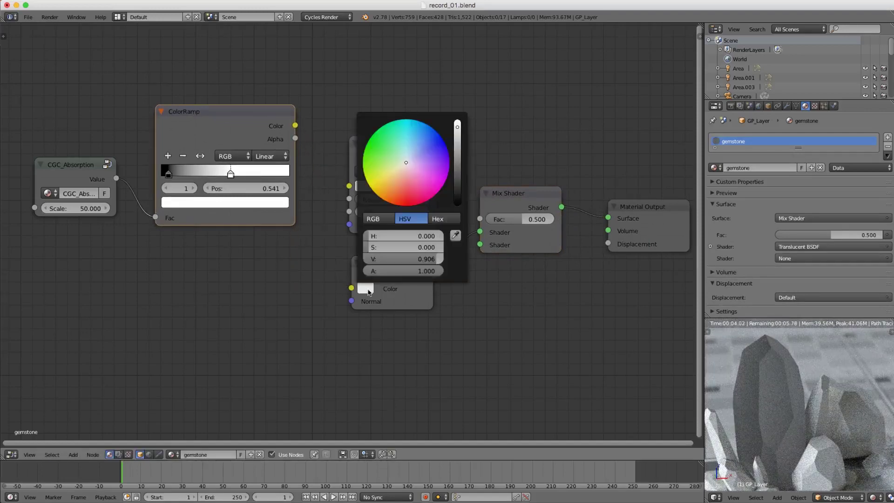
left_click(418, 146)
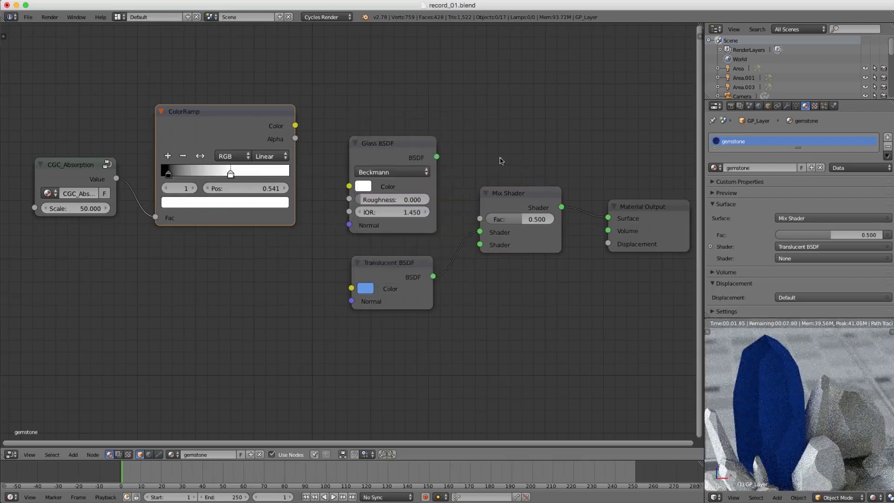
Place the Glass BSDF below the Translucent BSDF, linking it to the Mix Shader's second Shader input and the ColorRamp Color to Fac.
left_click_drag(395, 143, 382, 161)
left_click_drag(386, 297, 485, 242)
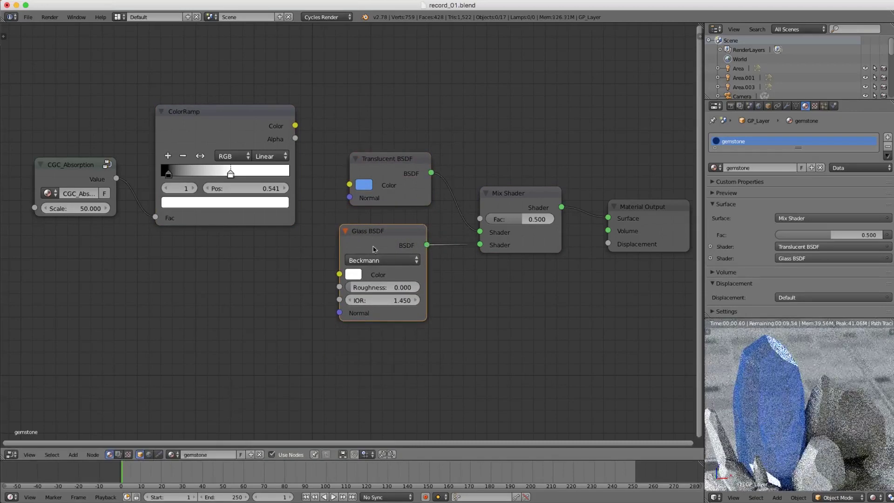
left_click_drag(413, 240, 417, 262)
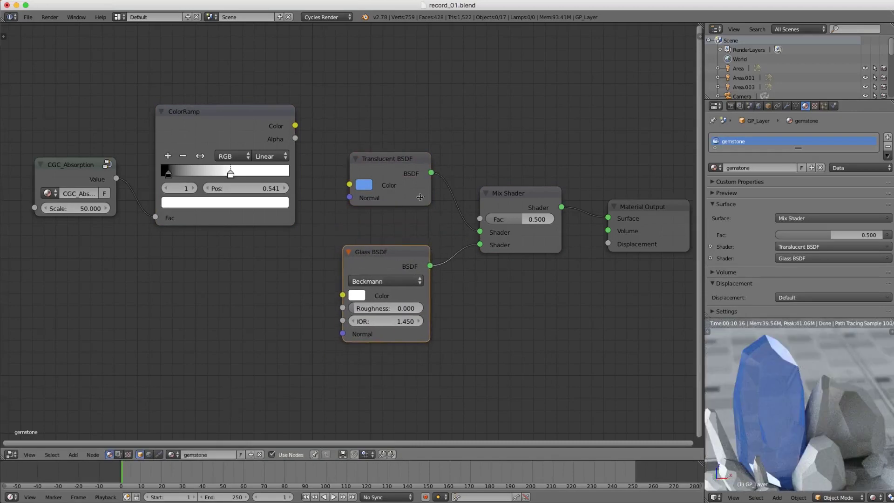
left_click_drag(204, 121, 221, 125)
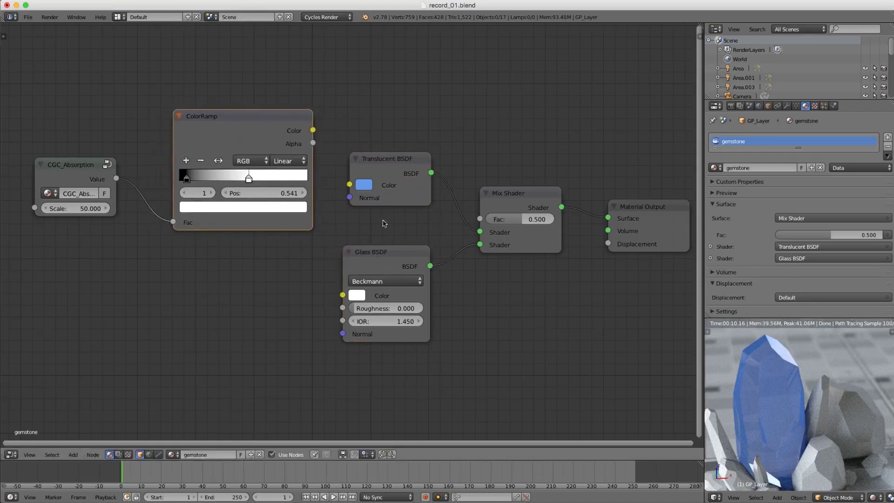
left_click_drag(365, 246, 363, 253)
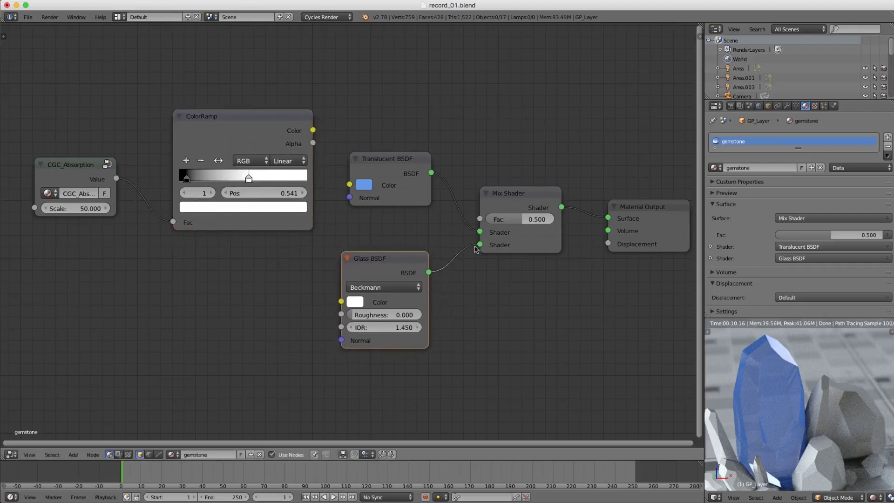
left_click_drag(313, 131, 482, 219)
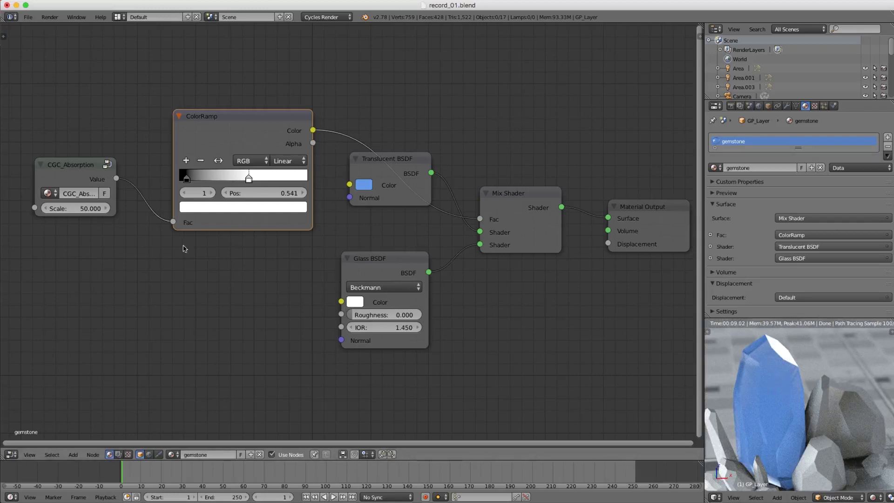
Set the CGC_Absorption Scale to 20 and tighten the ColorRamp, with the white stop at 0.382 and the black stop just before it.
left_click(71, 205)
type("20")
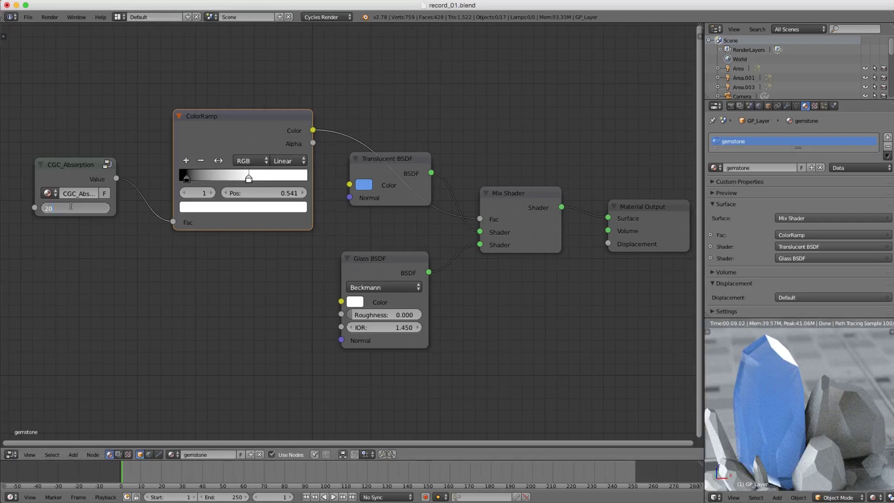
key("Return")
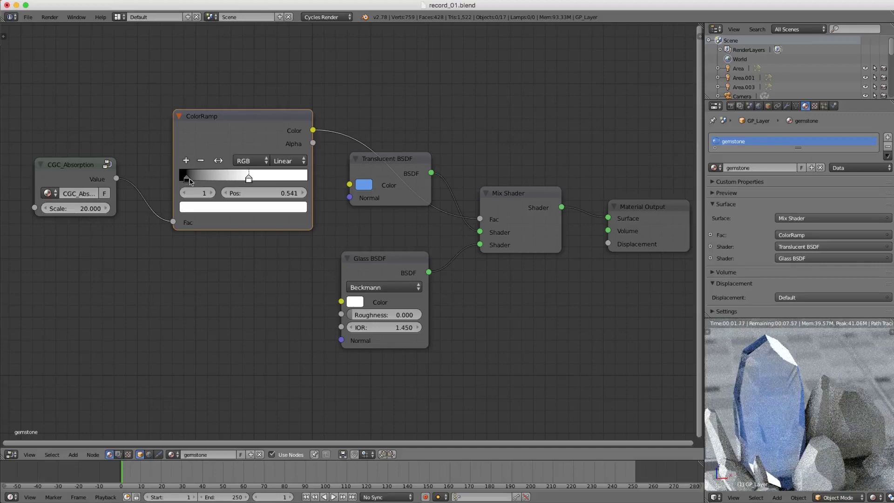
left_click_drag(186, 179, 228, 181)
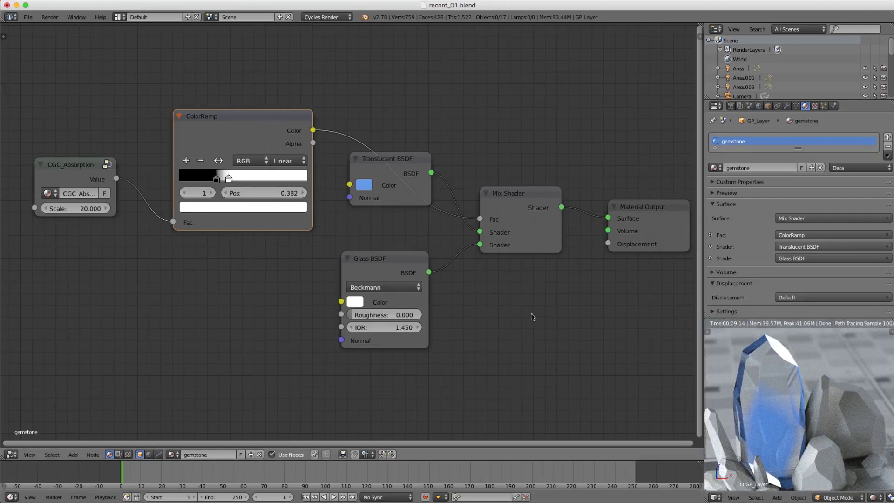
Move the Translucent BSDF down toward the Glass BSDF and raise the ColorRamp to keep its Mix Shader link clear.
scroll(434, 261, "down", 1)
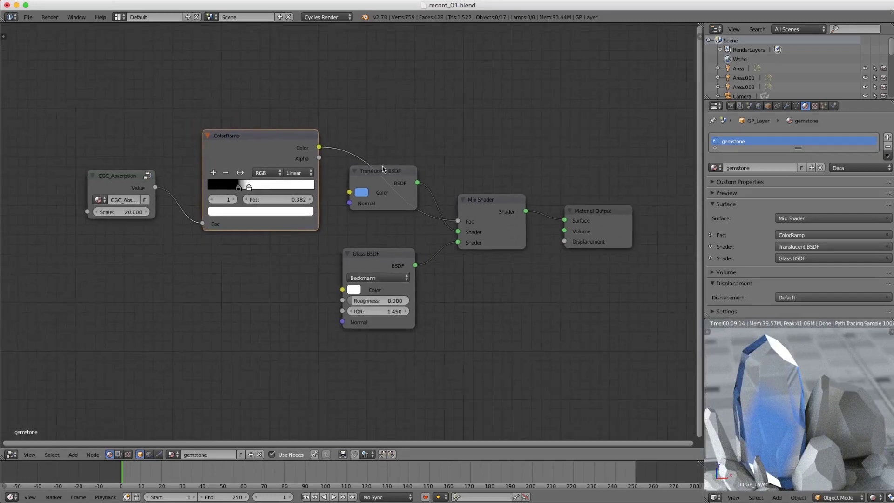
left_click_drag(383, 169, 372, 192)
left_click_drag(255, 142, 255, 116)
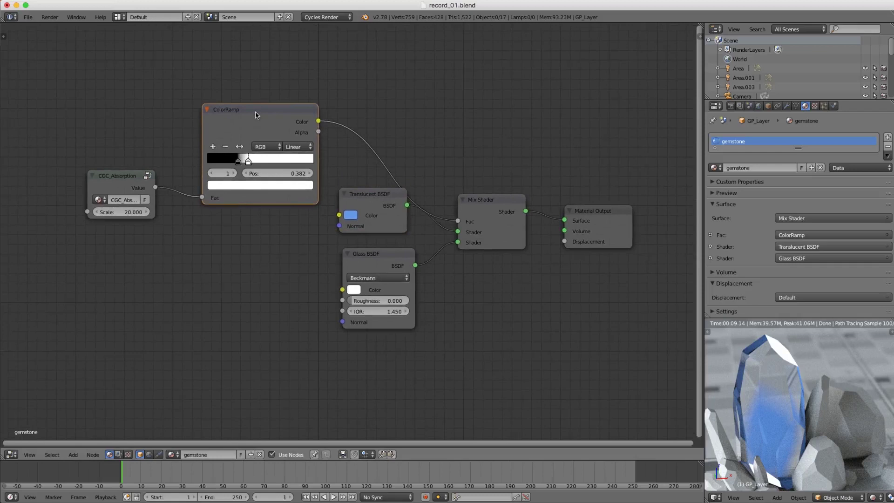
Change the Translucent BSDF color from blue to a near-white tone.
scroll(349, 219, "up", 1)
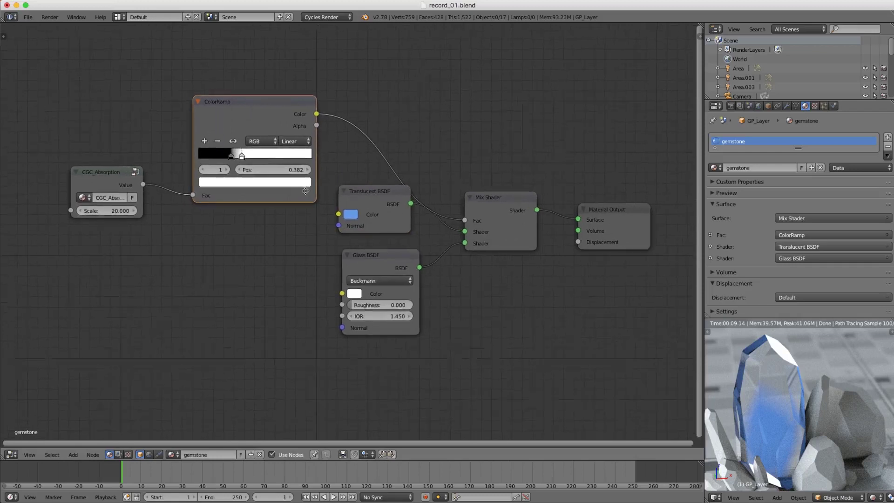
left_click(350, 213)
left_click_drag(391, 172, 351, 173)
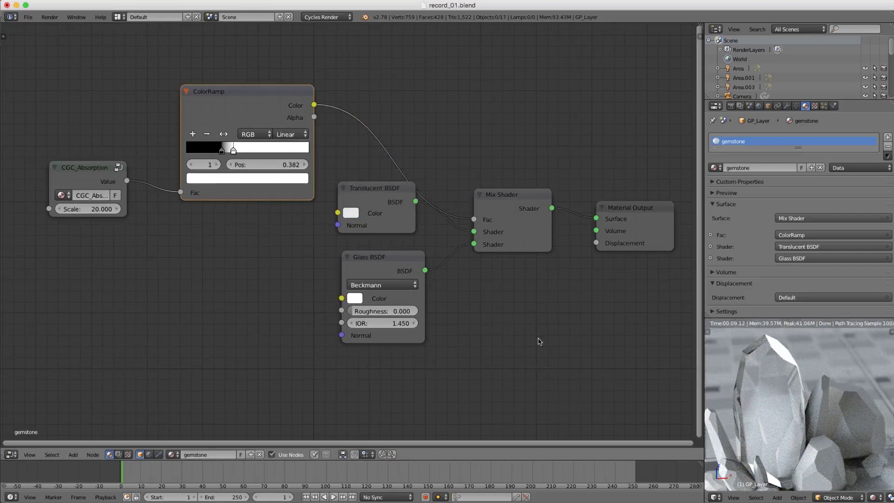
scroll(486, 310, "down", 1)
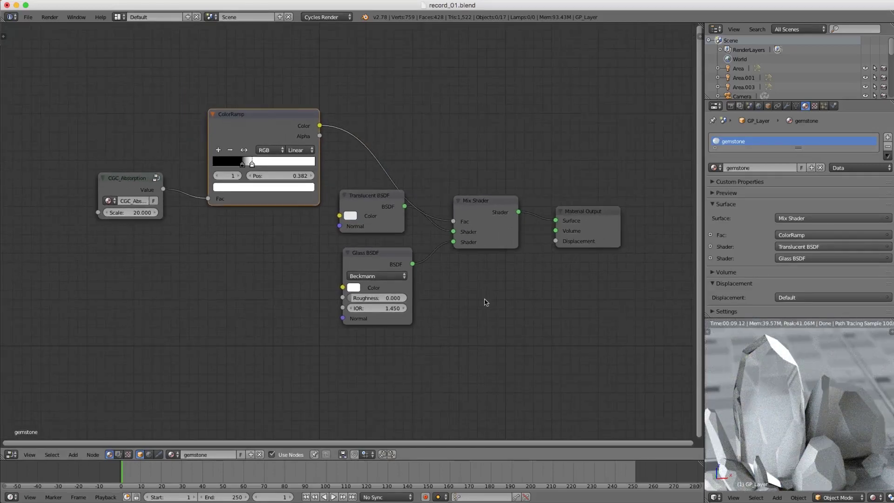